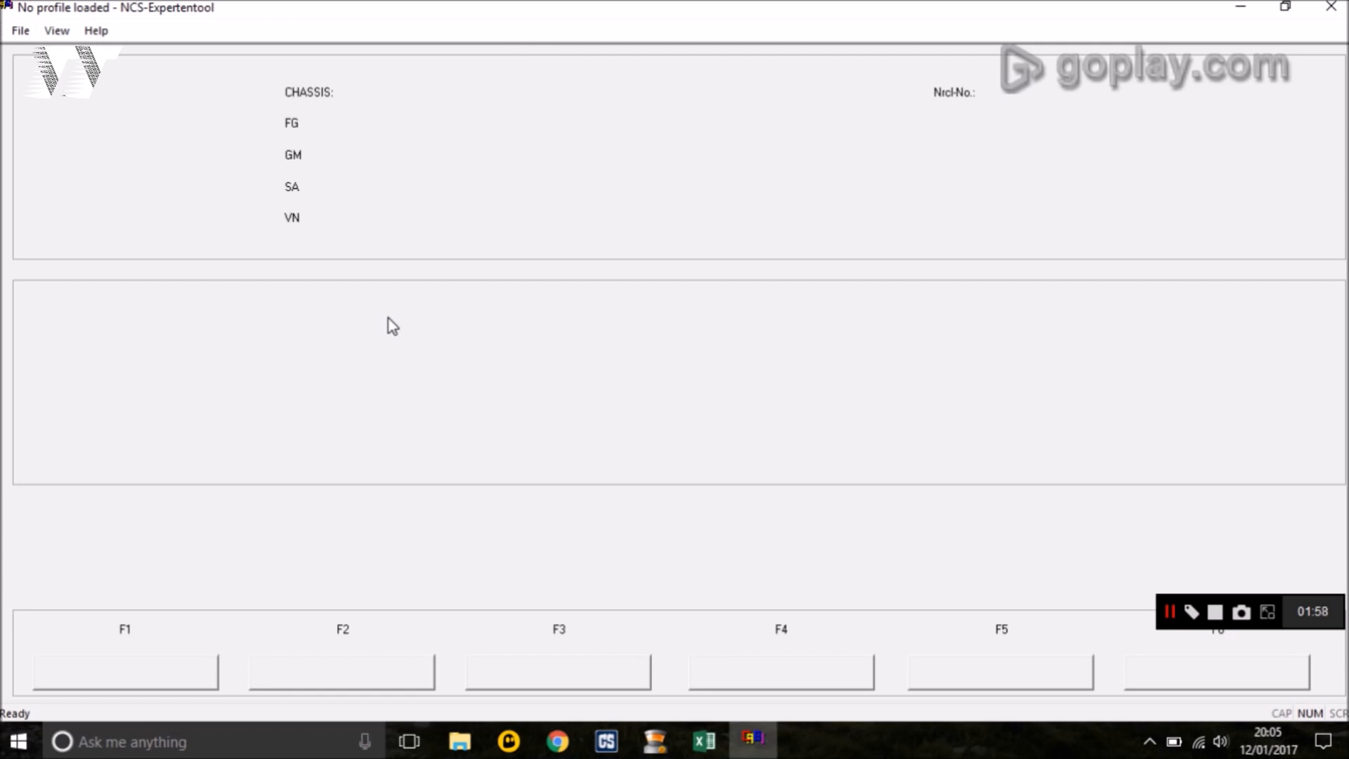
# - Load the Expert V3 (For 4.0.1) profile
pyautogui.click(19, 32)
pyautogui.click(35, 55)
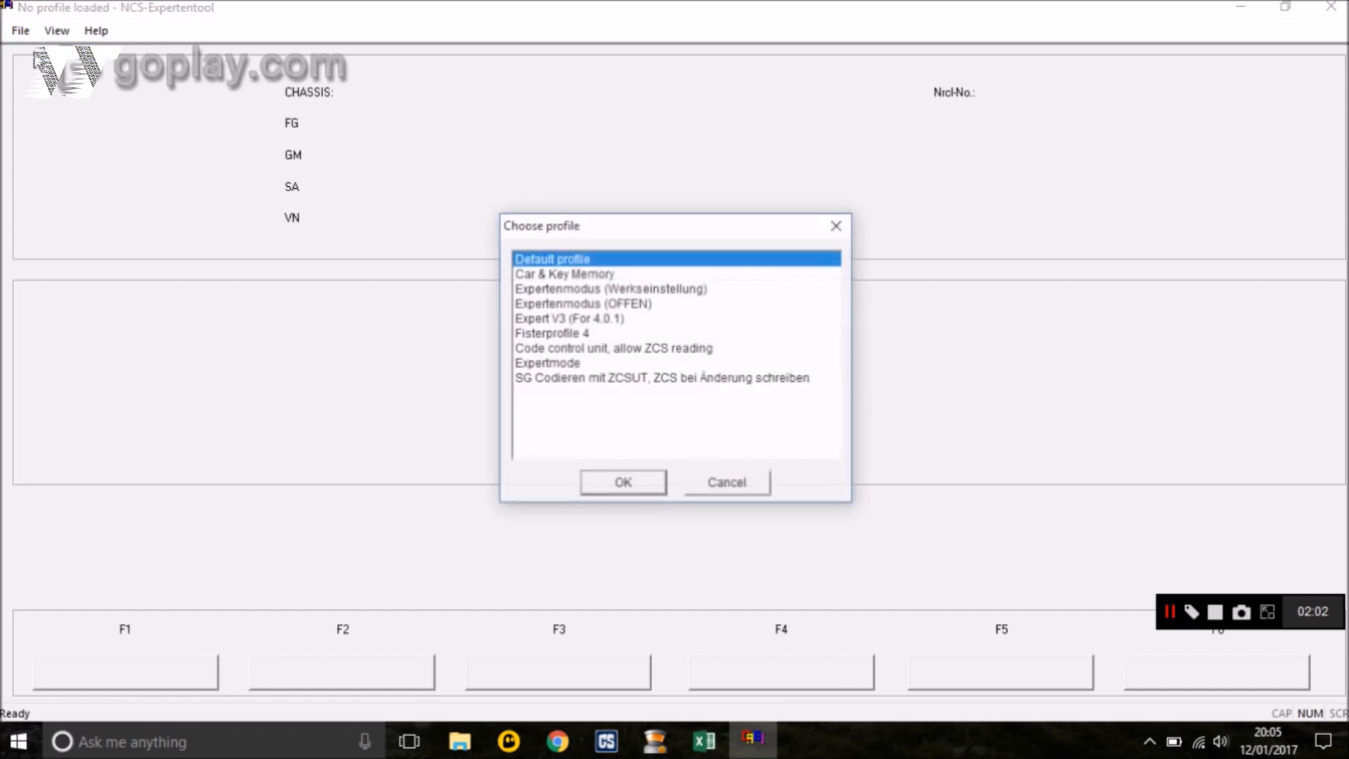
pyautogui.doubleClick(581, 320)
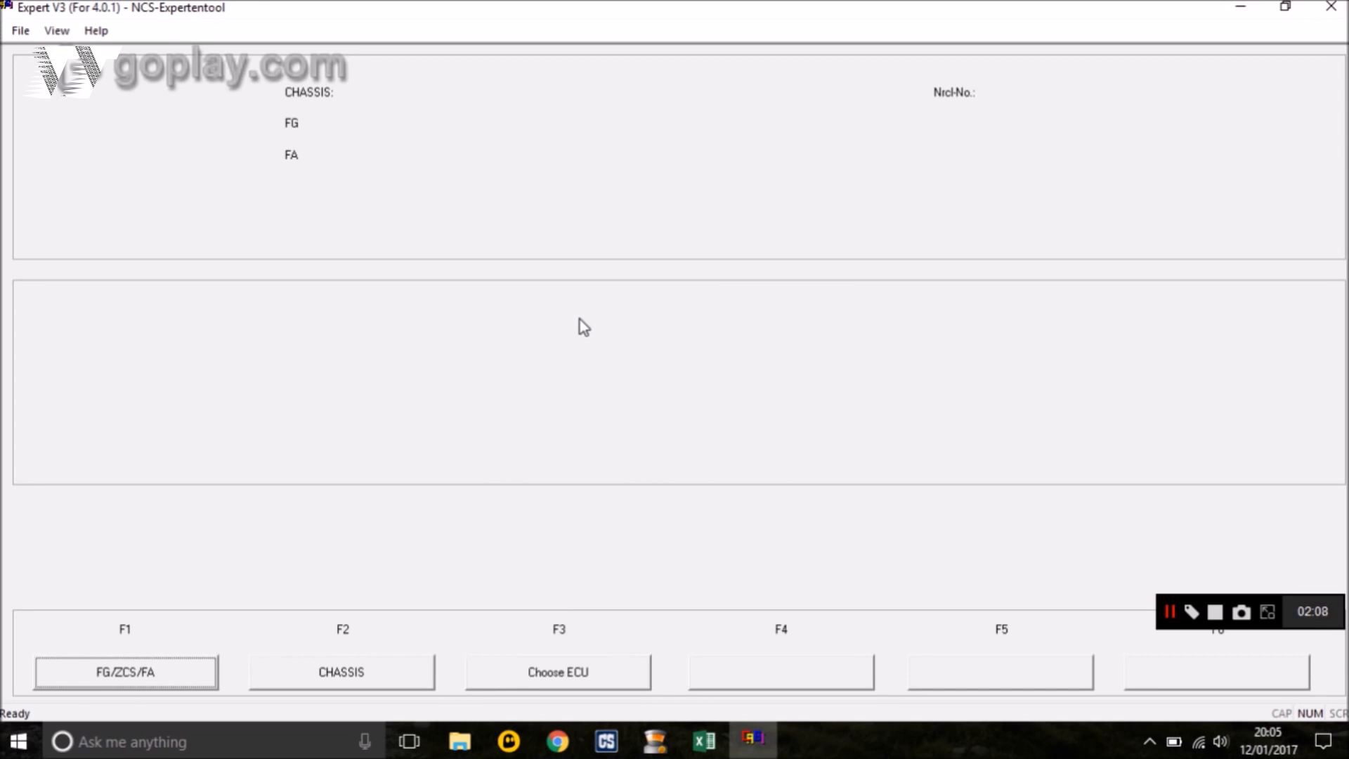
# - Read the vehicle order (ZCS/FA) from the CAS ECU for chassis E89
pyautogui.click(103, 676)
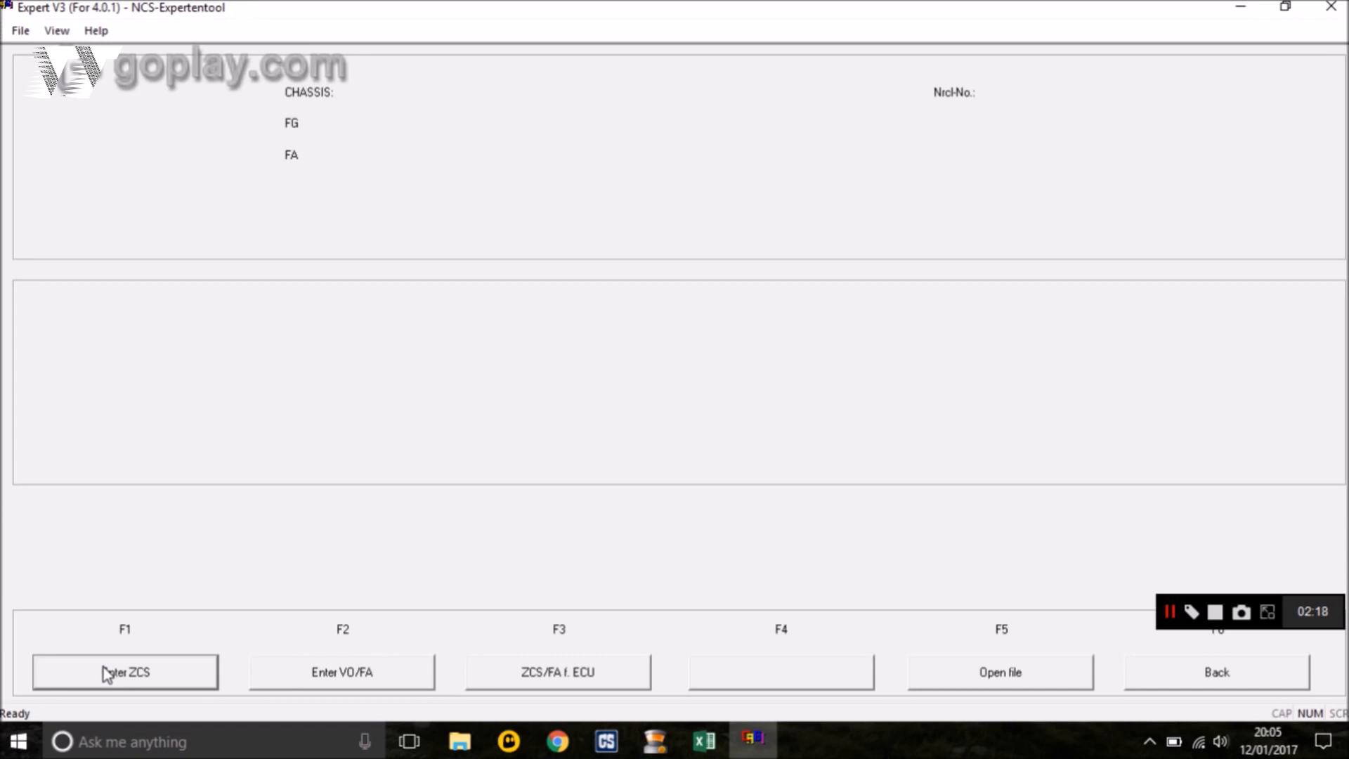
pyautogui.click(558, 674)
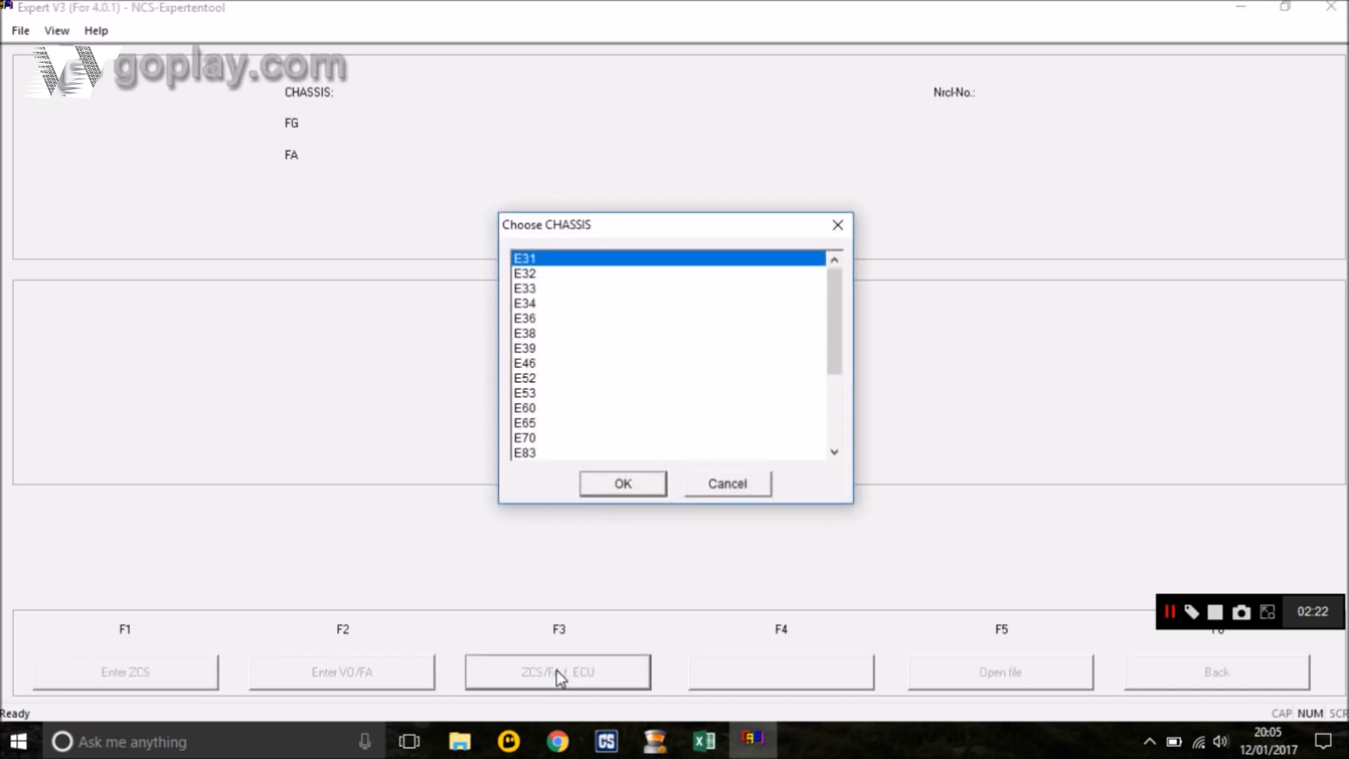
pyautogui.moveTo(838, 372); pyautogui.dragTo(840, 433)
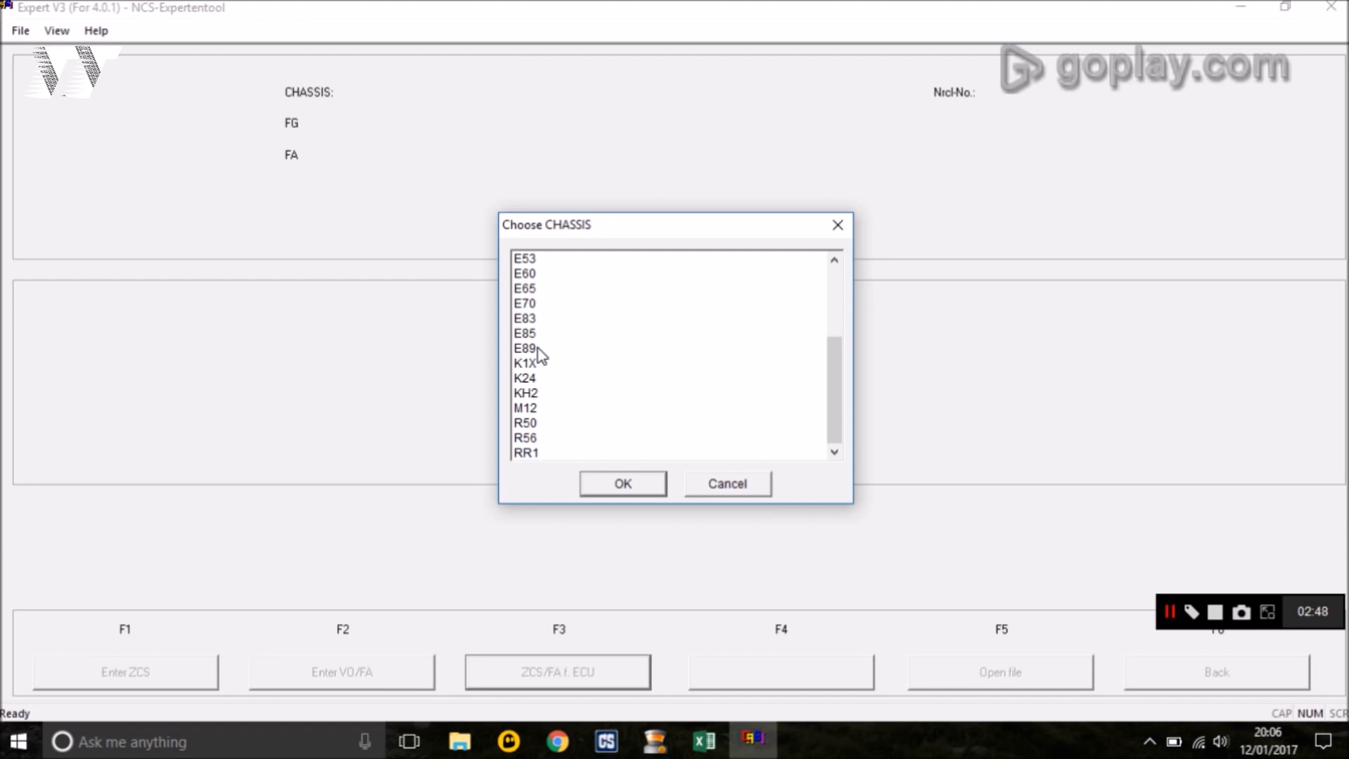
pyautogui.doubleClick(525, 348)
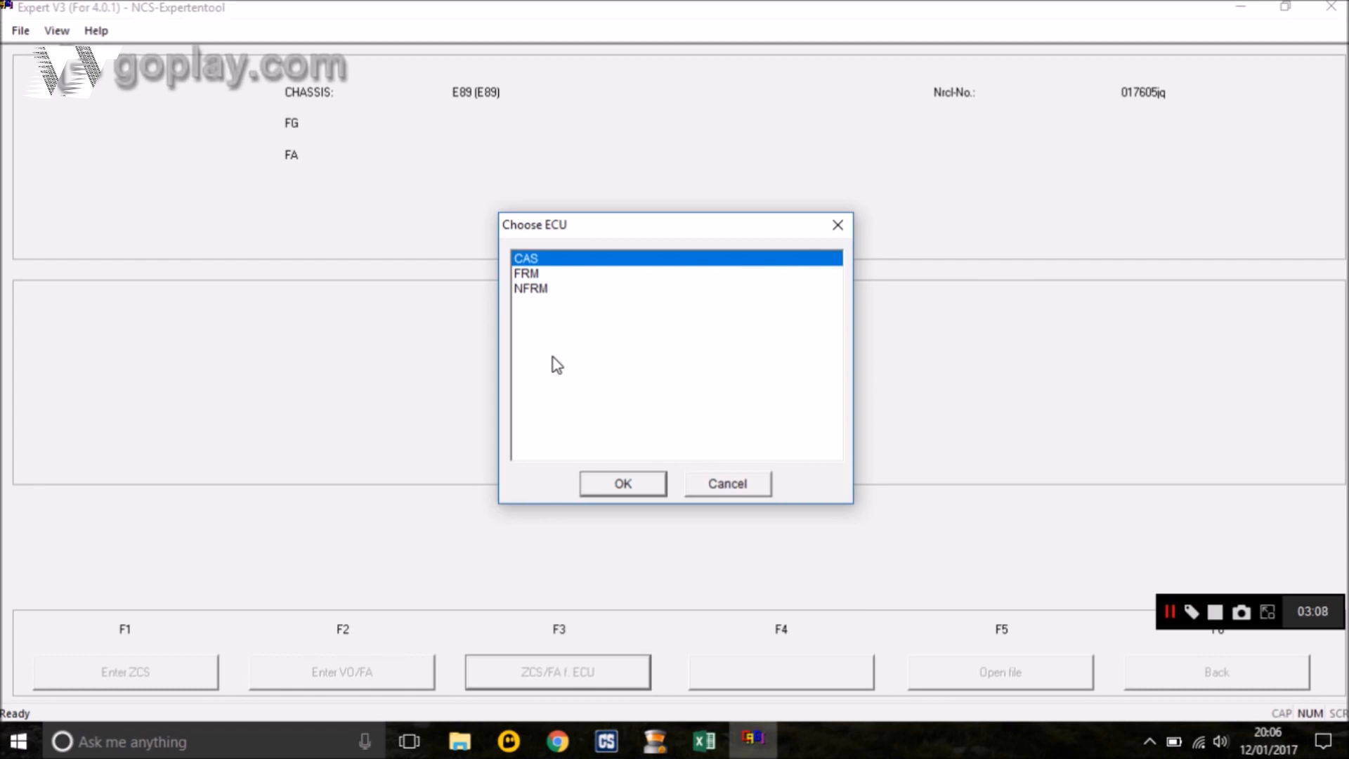
pyautogui.click(598, 491)
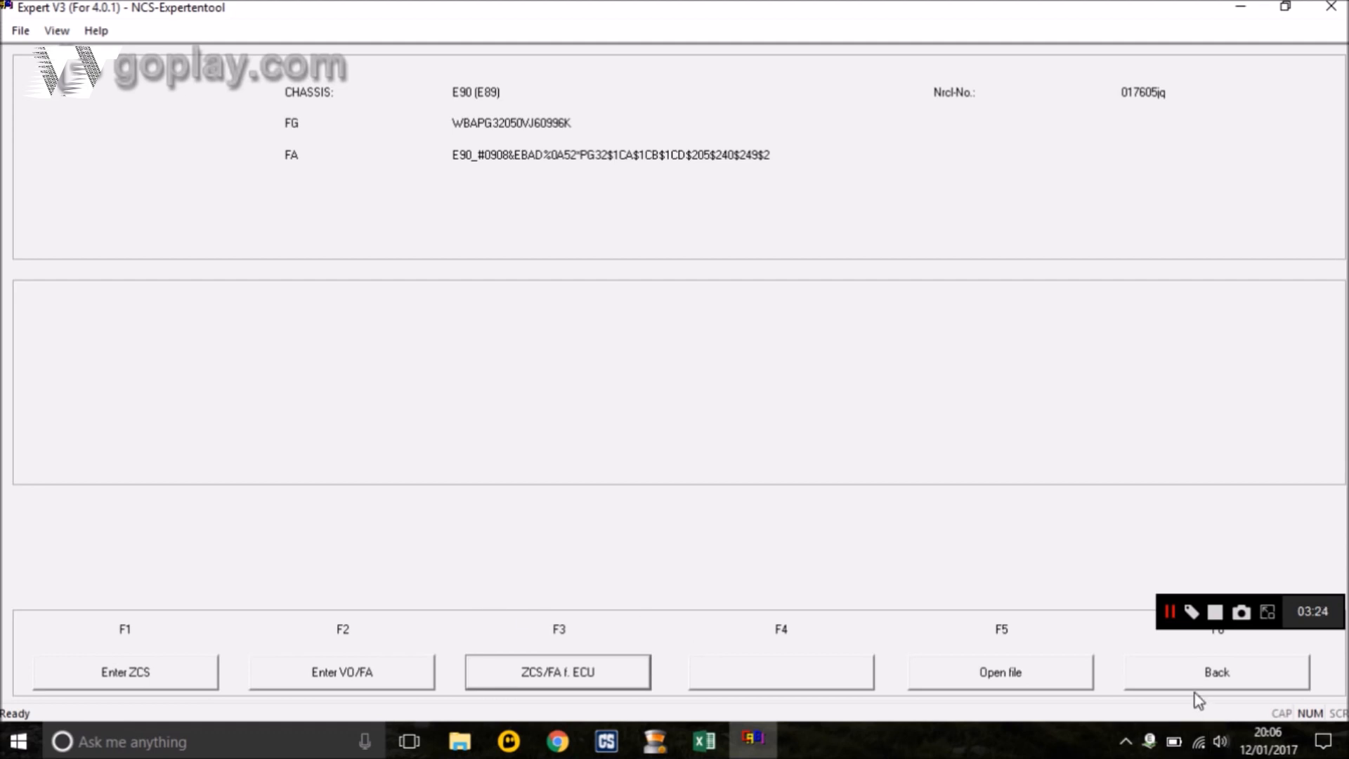
# - Return to the main functions and choose KOMBI as the ECU to process
pyautogui.click(1167, 679)
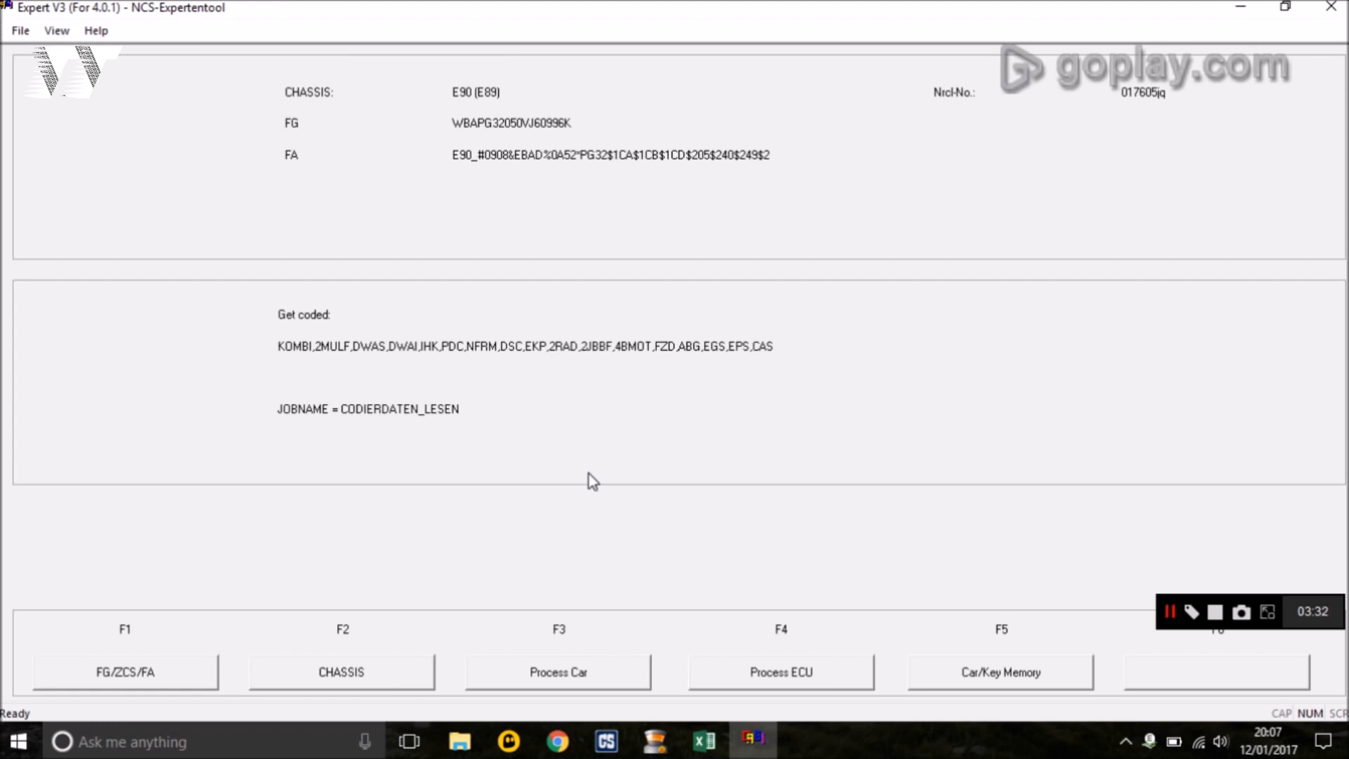
pyautogui.click(714, 687)
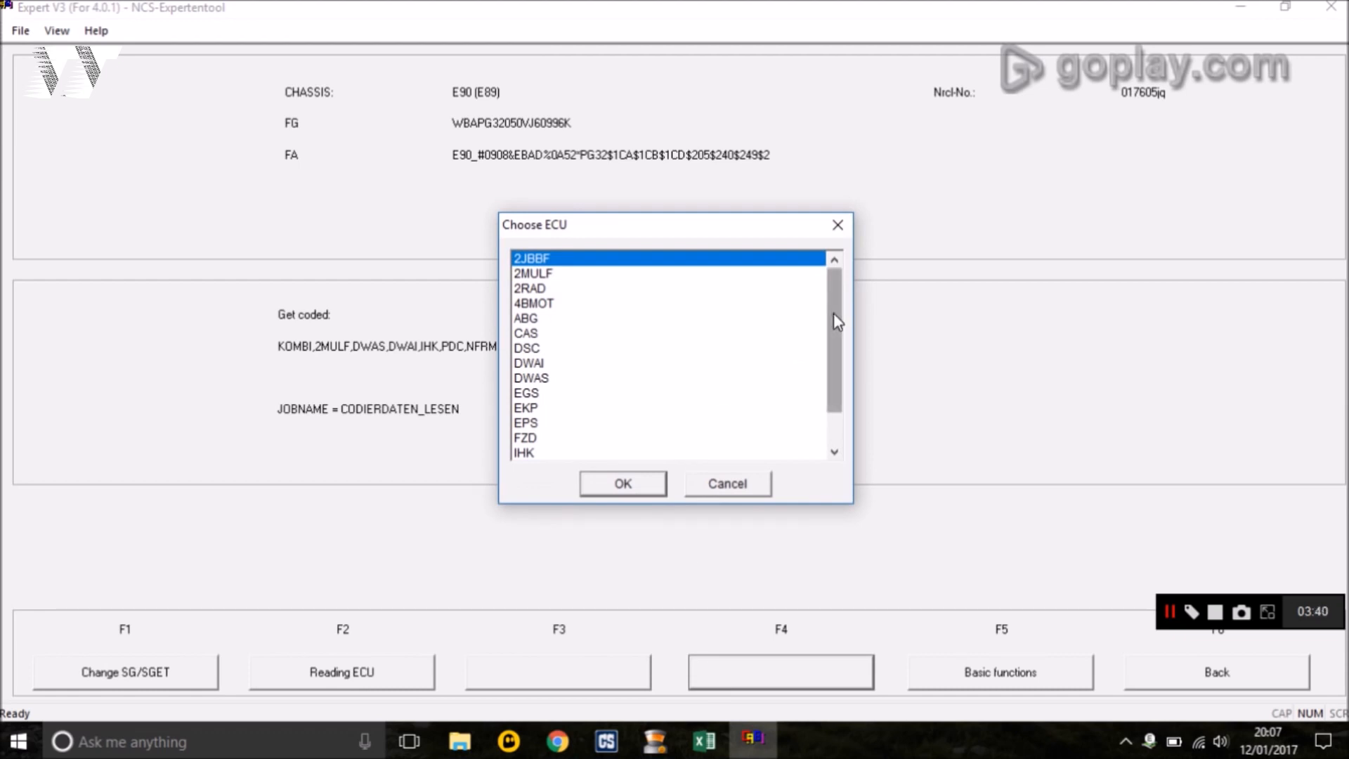
pyautogui.scroll(-1, 833, 313)
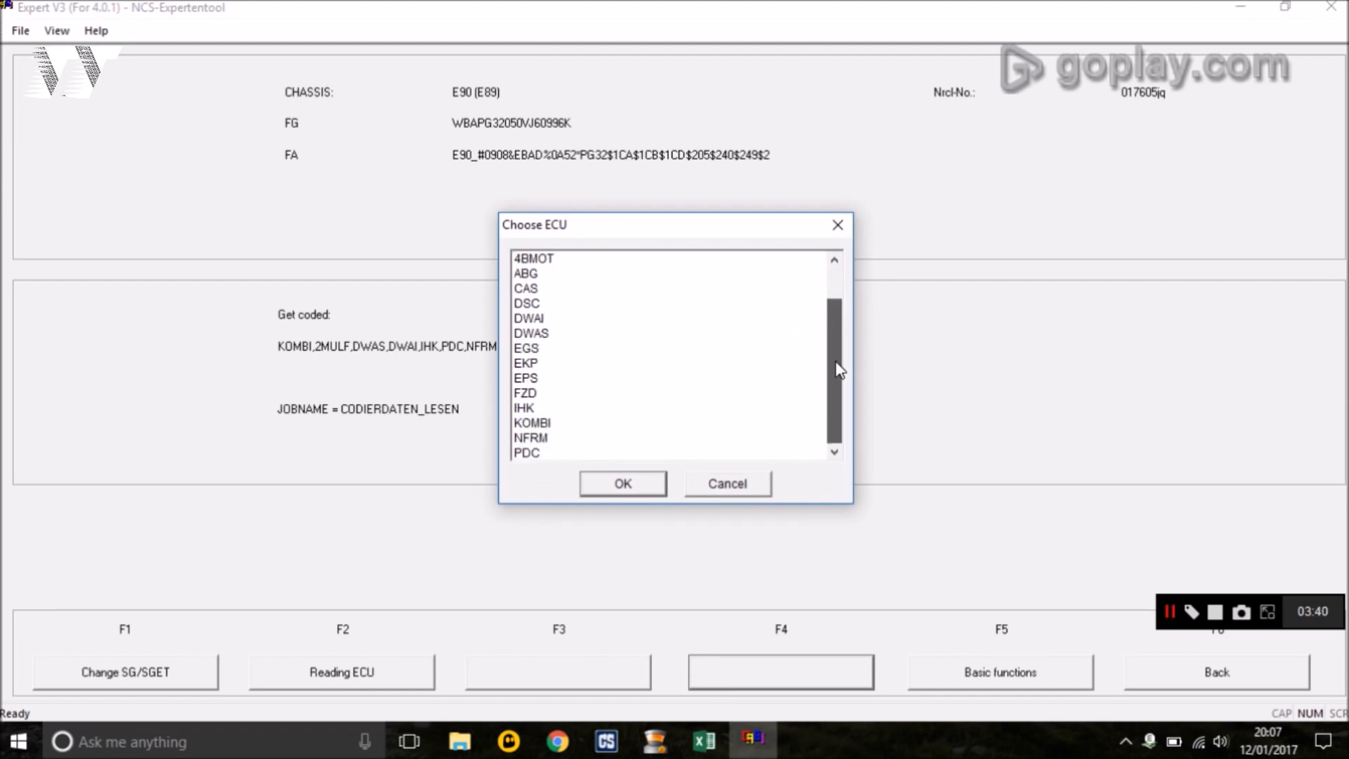
pyautogui.doubleClick(531, 423)
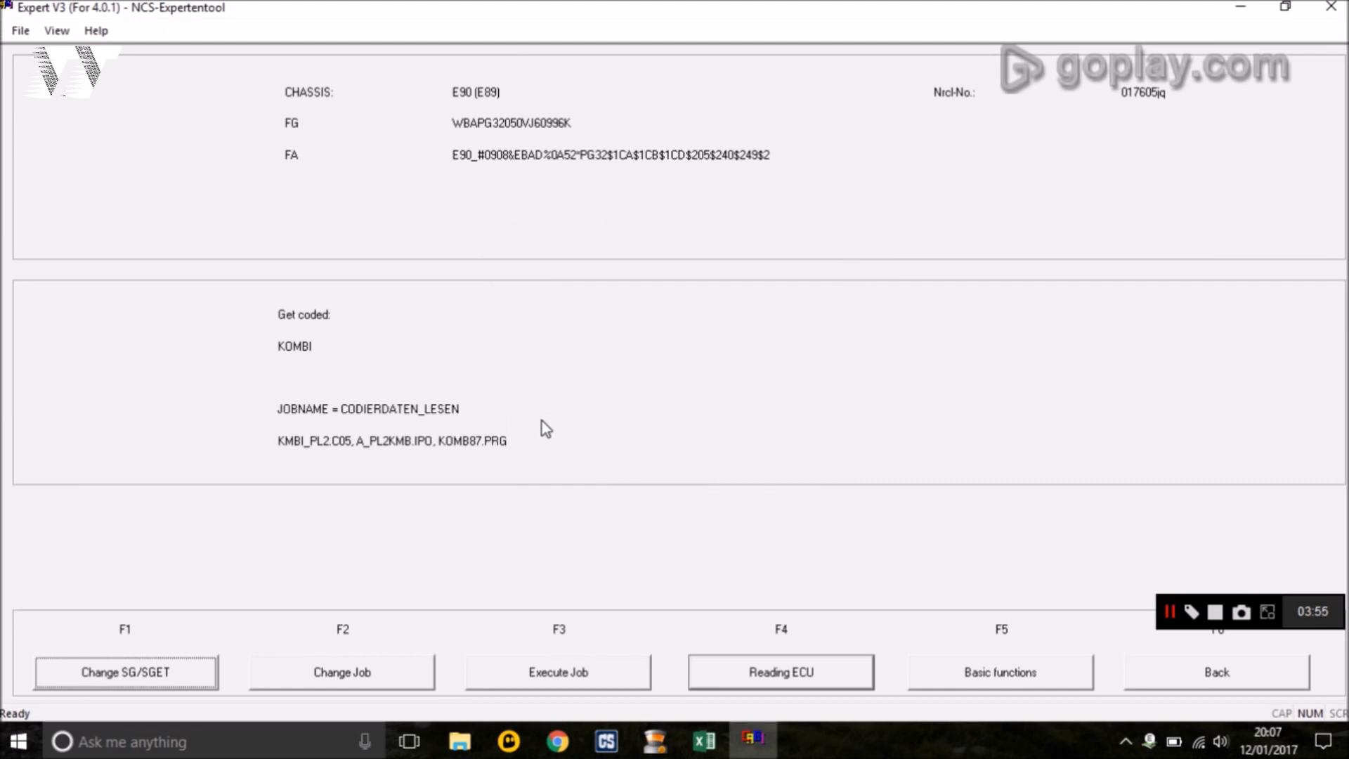
# - Set the KOMBI job to CODIERDATEN_LESEN, read the ECU's coding data, and close the resulting NETTODAT file
pyautogui.click(346, 672)
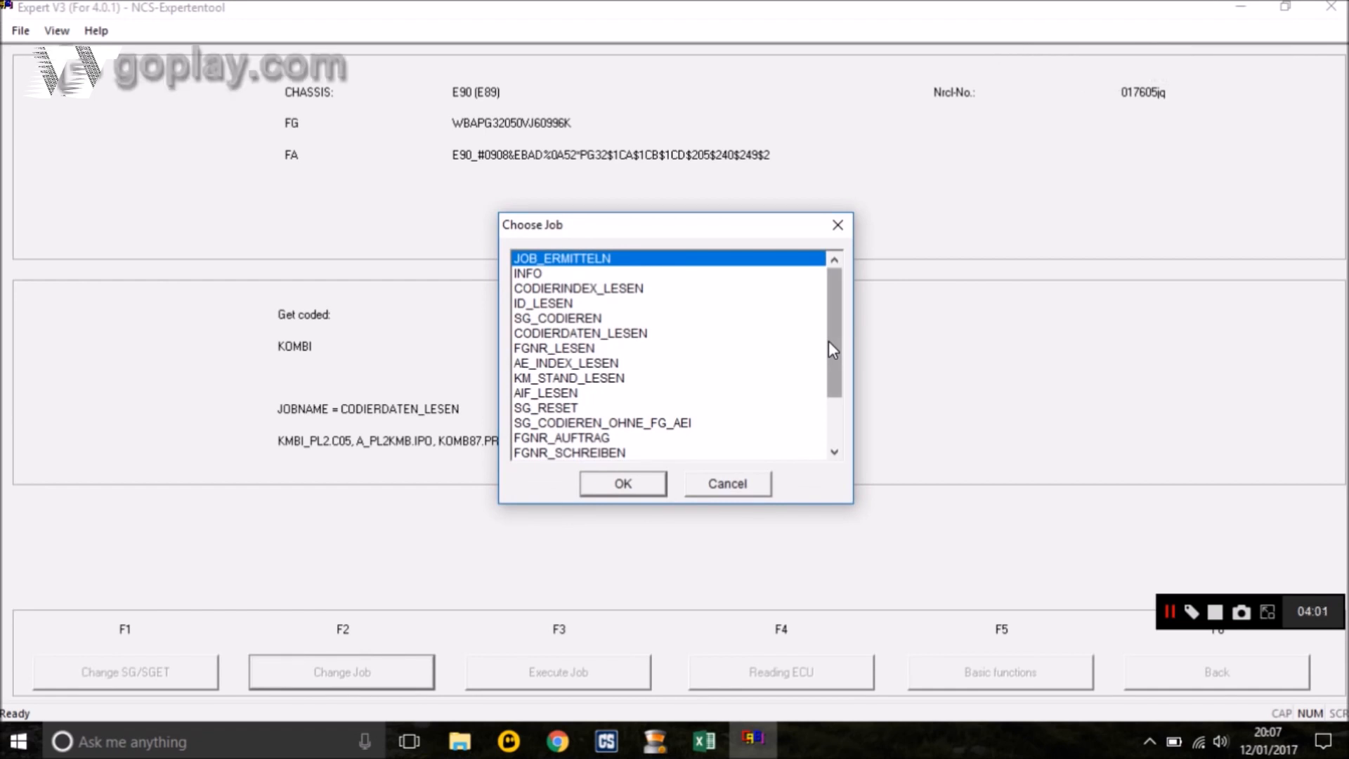
pyautogui.doubleClick(635, 334)
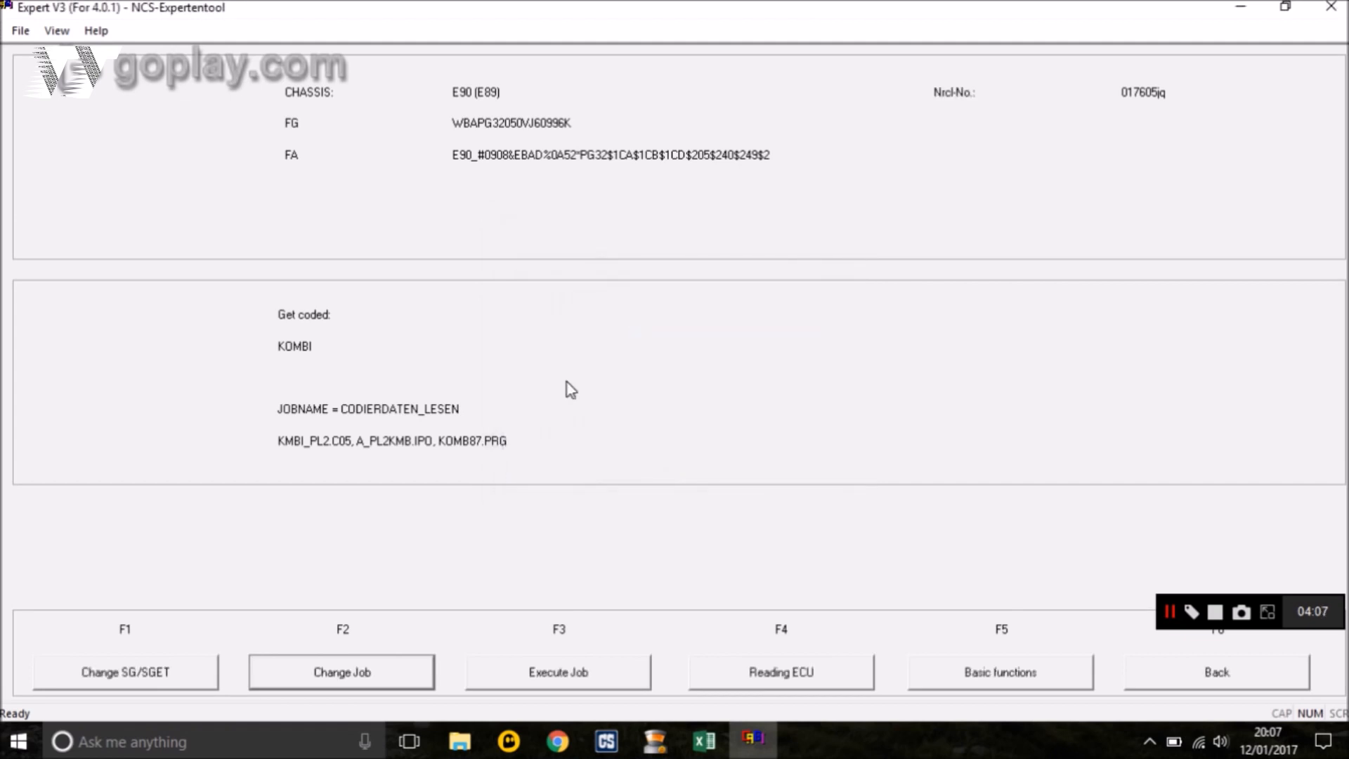
pyautogui.click(775, 676)
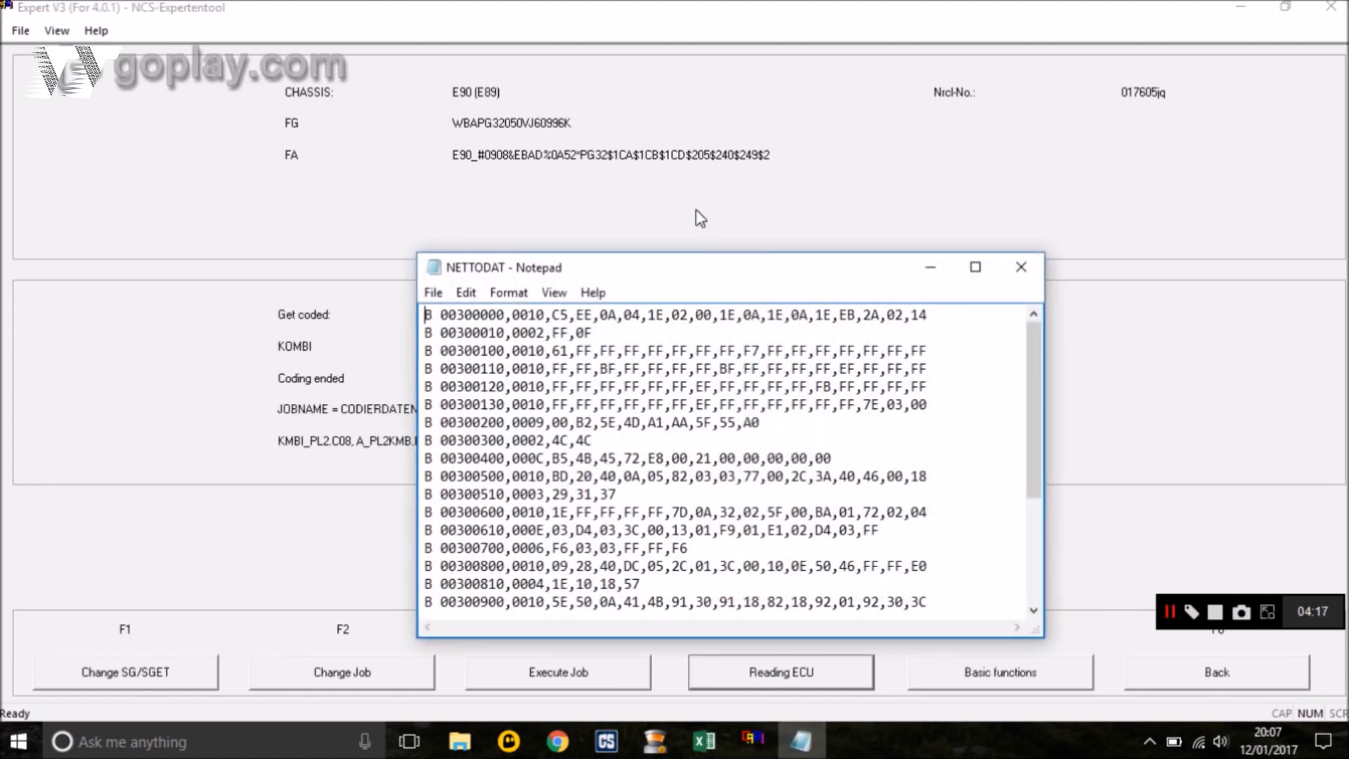
pyautogui.moveTo(711, 275); pyautogui.dragTo(656, 173)
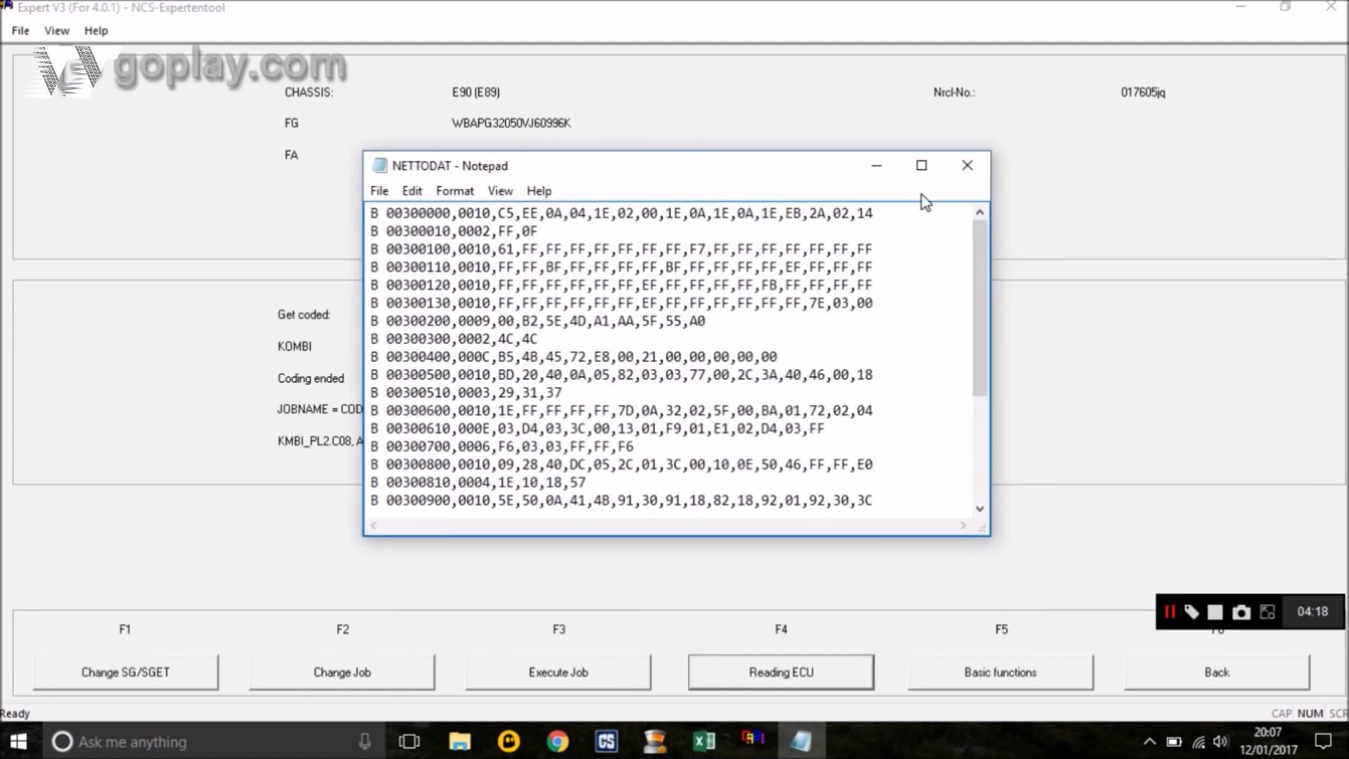
pyautogui.click(960, 177)
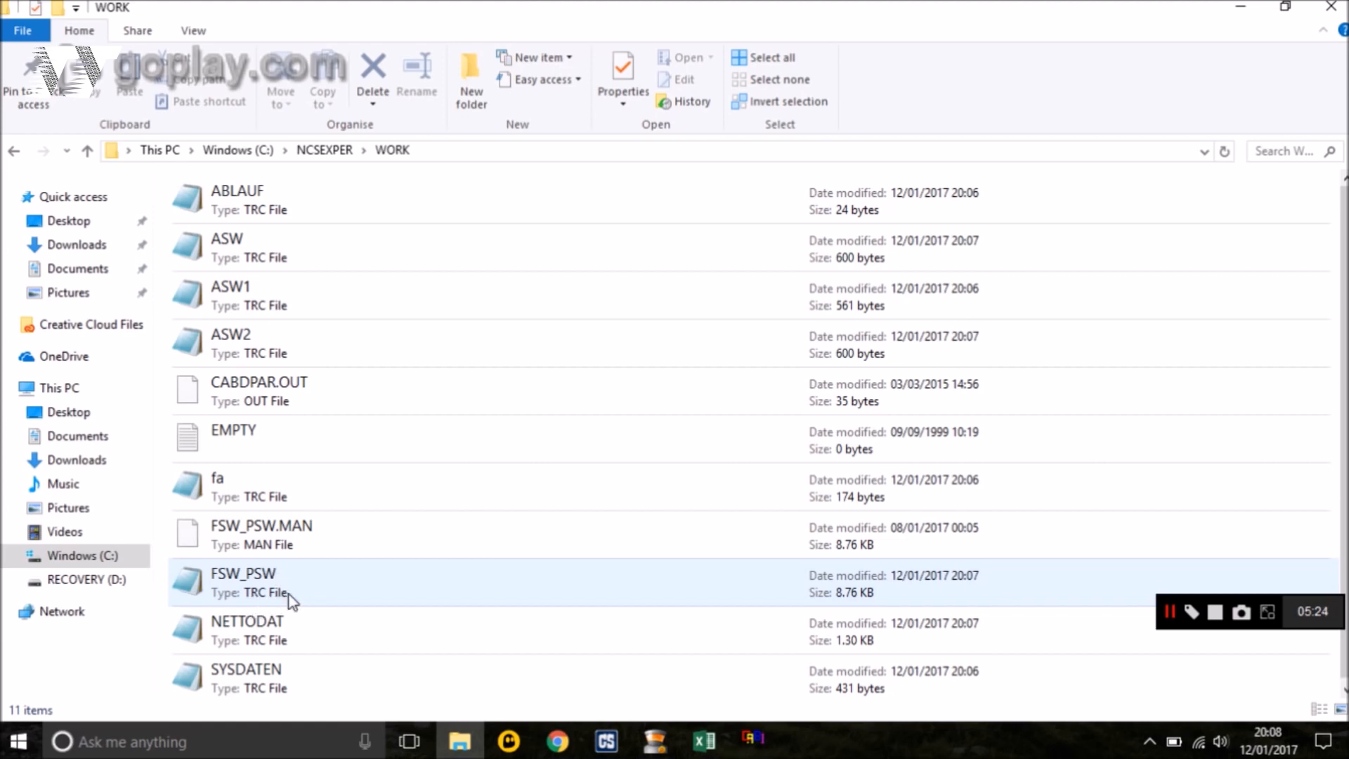
# - Open the FSW_PSW trace file from the NCSEXPER WORK folder and locate the BC_DIGITAL_V entry
pyautogui.click(302, 588)
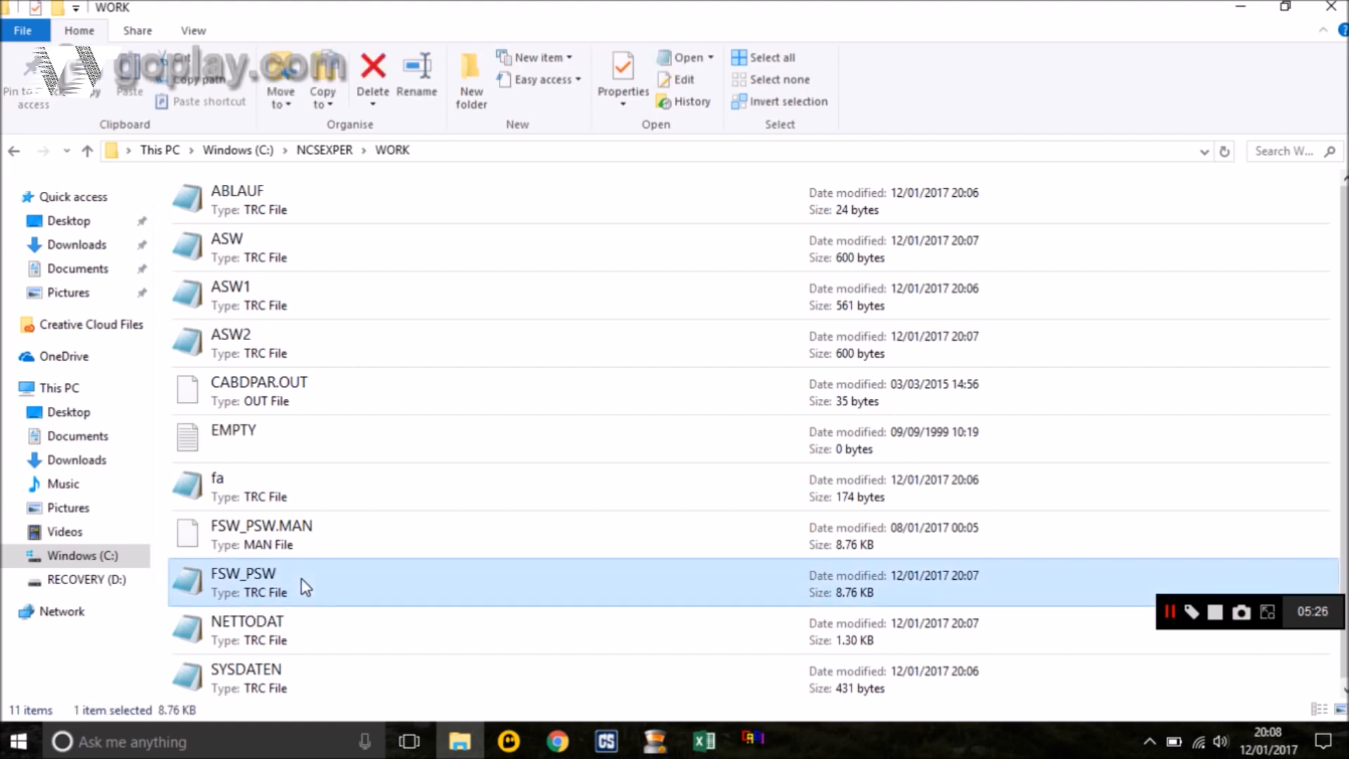
pyautogui.doubleClick(305, 587)
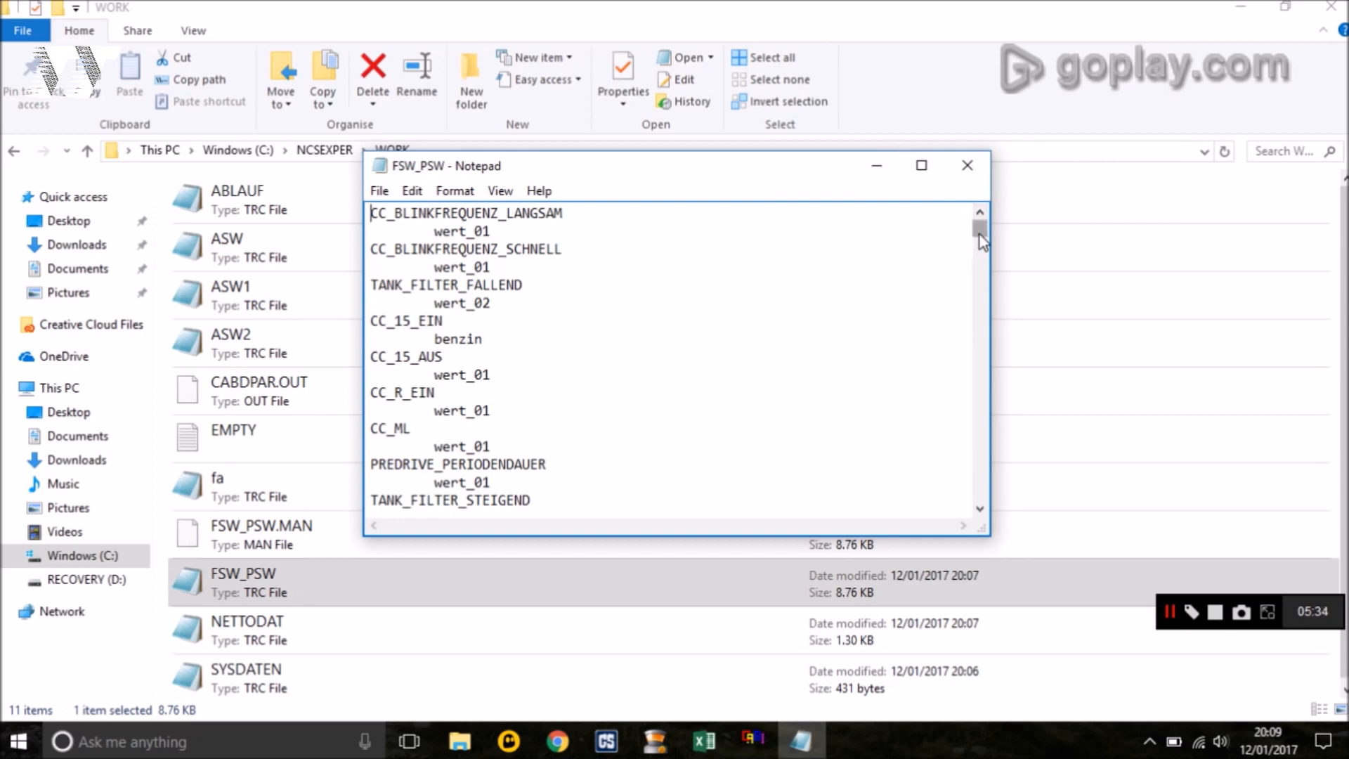
pyautogui.moveTo(981, 241); pyautogui.dragTo(982, 354)
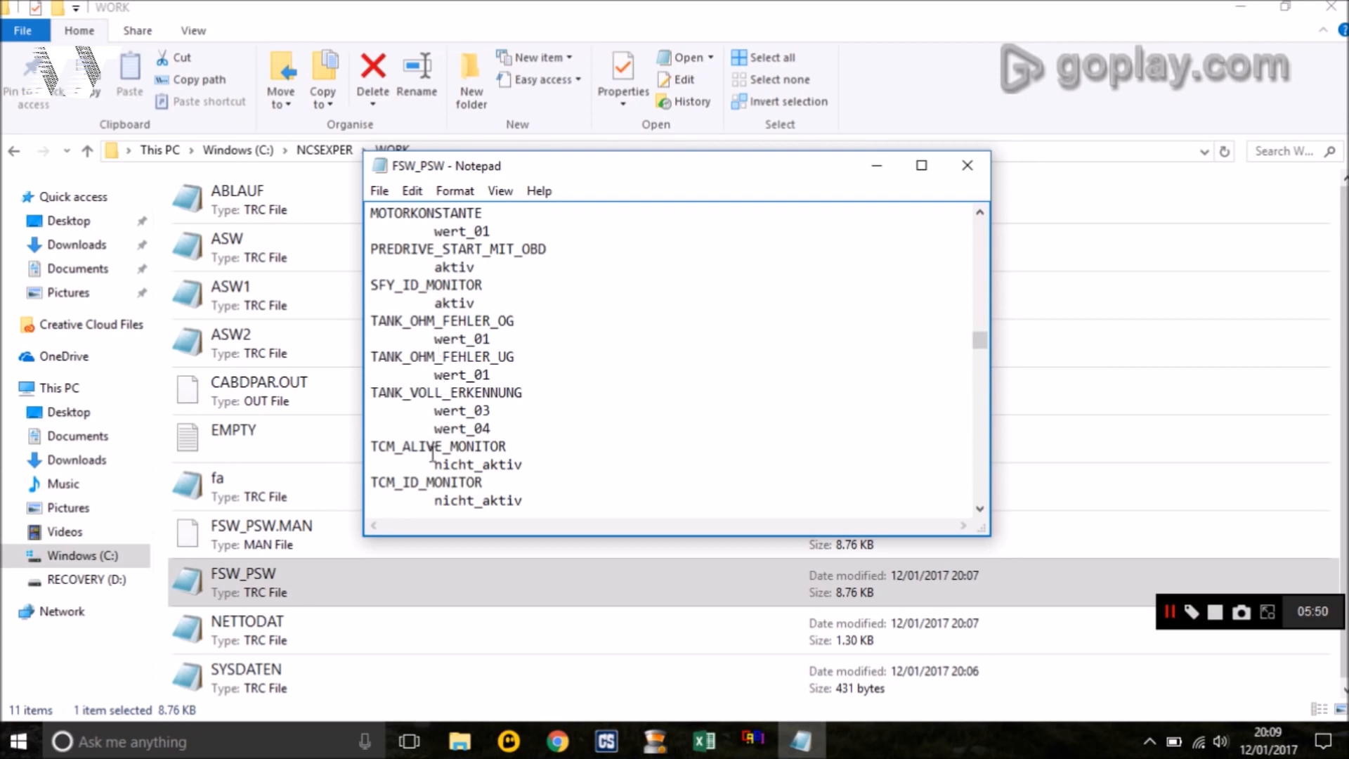
pyautogui.moveTo(432, 463); pyautogui.dragTo(525, 465)
pyautogui.click(531, 467)
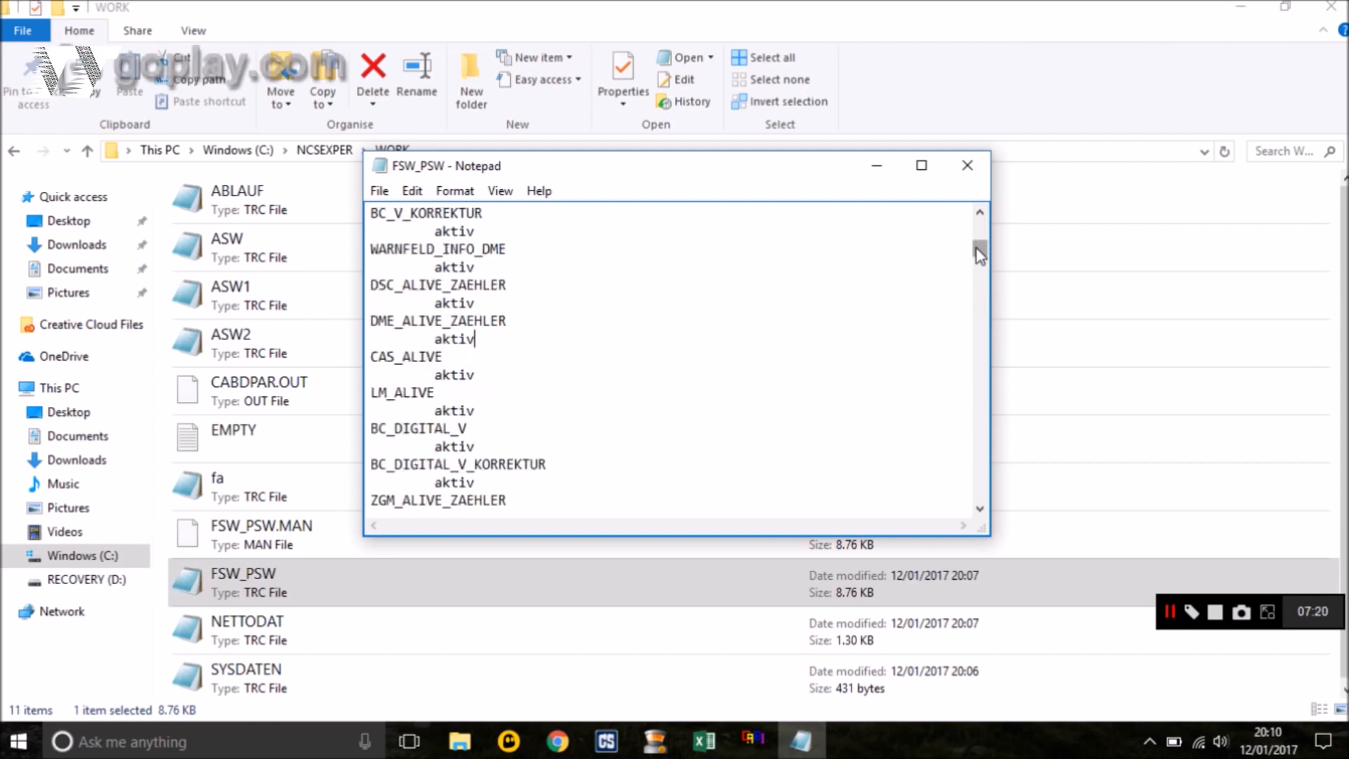
pyautogui.moveTo(978, 254); pyautogui.dragTo(978, 259)
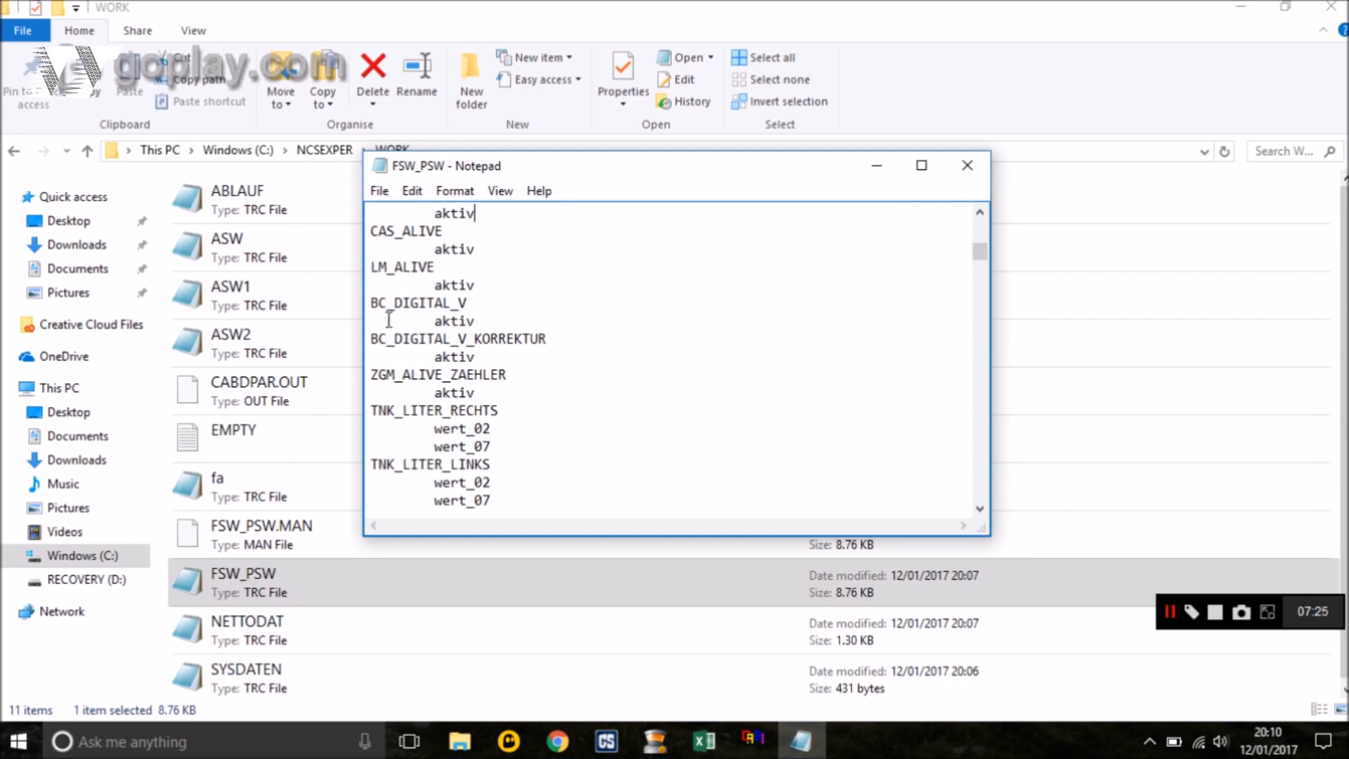
# - Try the value nicht_aktiv for the BC_DIGITAL_V entry, and remove the added nicht_ prefix
pyautogui.click(475, 320)
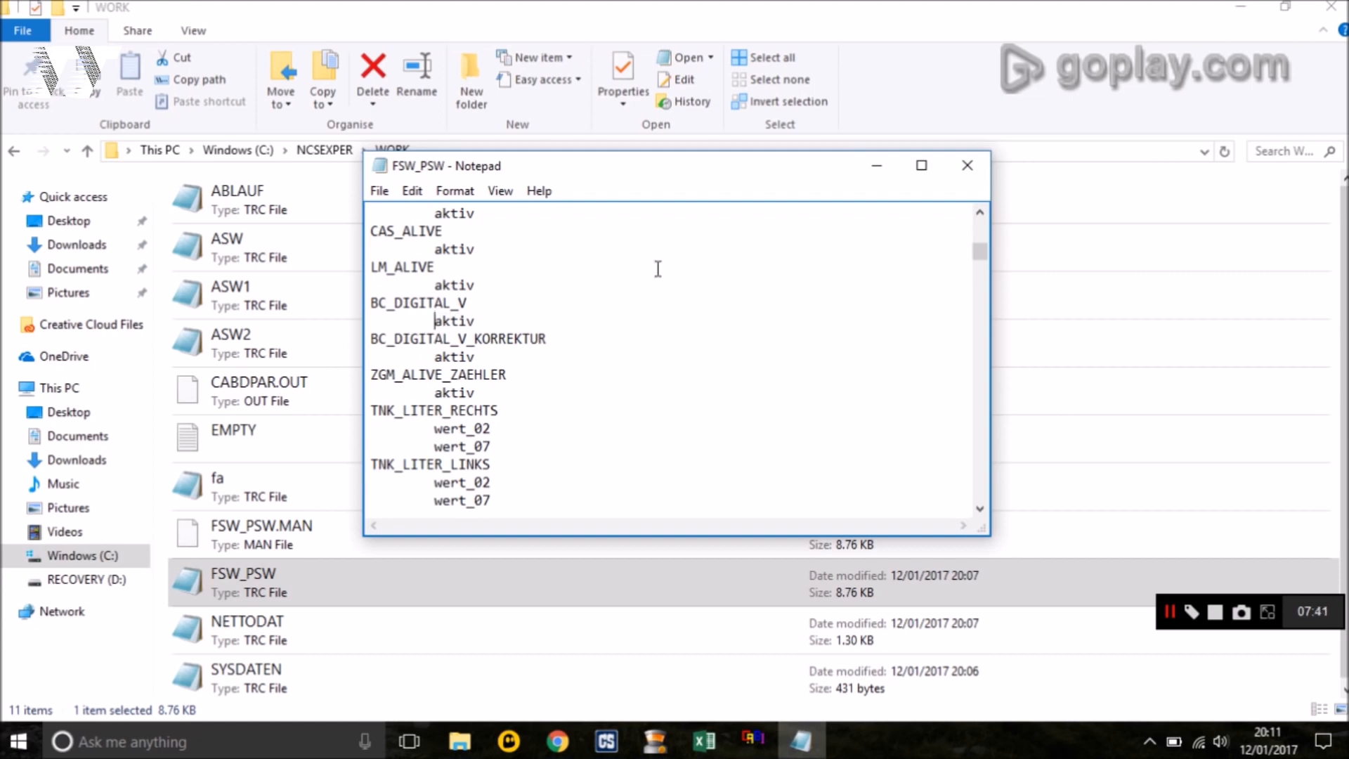
pyautogui.write('nicht_')
pyautogui.press('BackSpace')
pyautogui.press('BackSpace')
pyautogui.press('BackSpace')
pyautogui.press('BackSpace')
pyautogui.press('BackSpace')
pyautogui.press('BackSpace')
# - Save the coding file as FSW_PSW.MAN with type All Files in the WORK folder, replacing the existing file, and close it
pyautogui.click(379, 195)
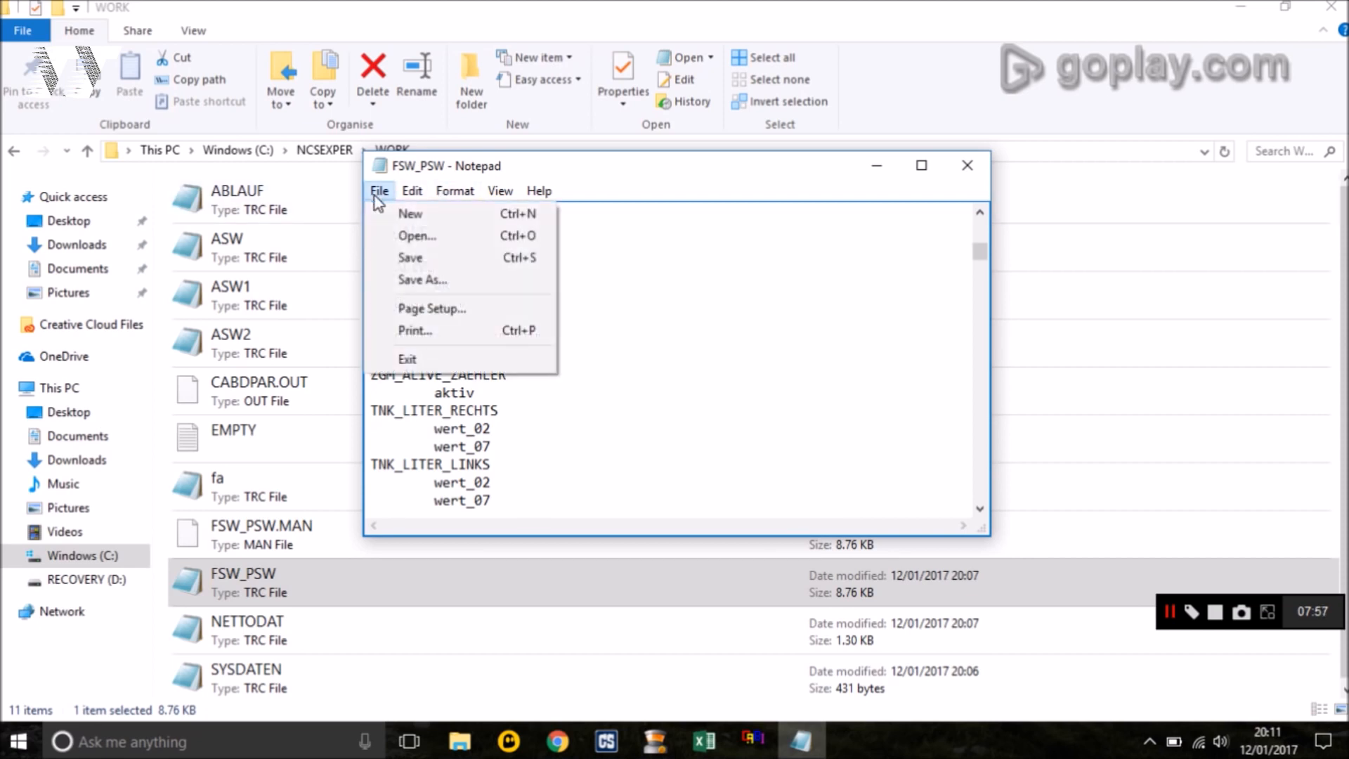
pyautogui.click(413, 280)
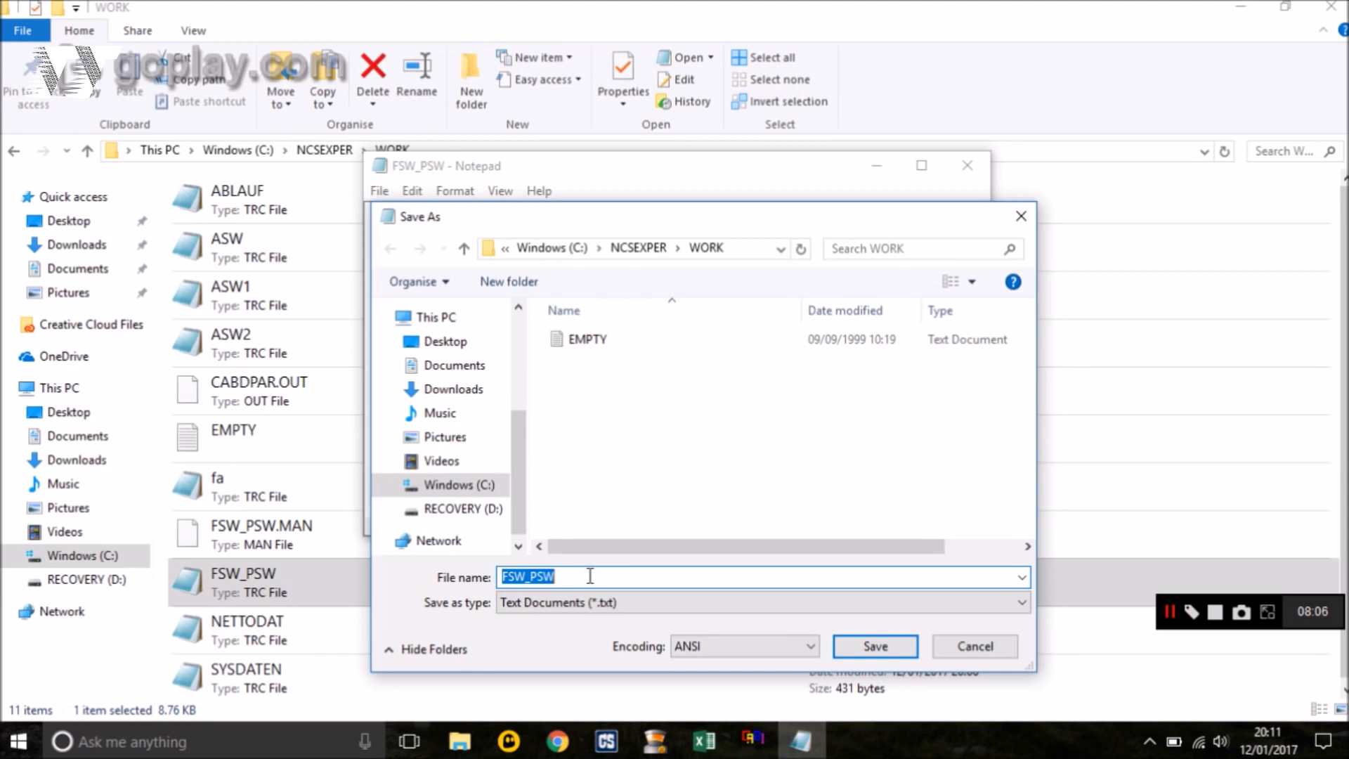
pyautogui.click(591, 575)
pyautogui.write('.MAN')
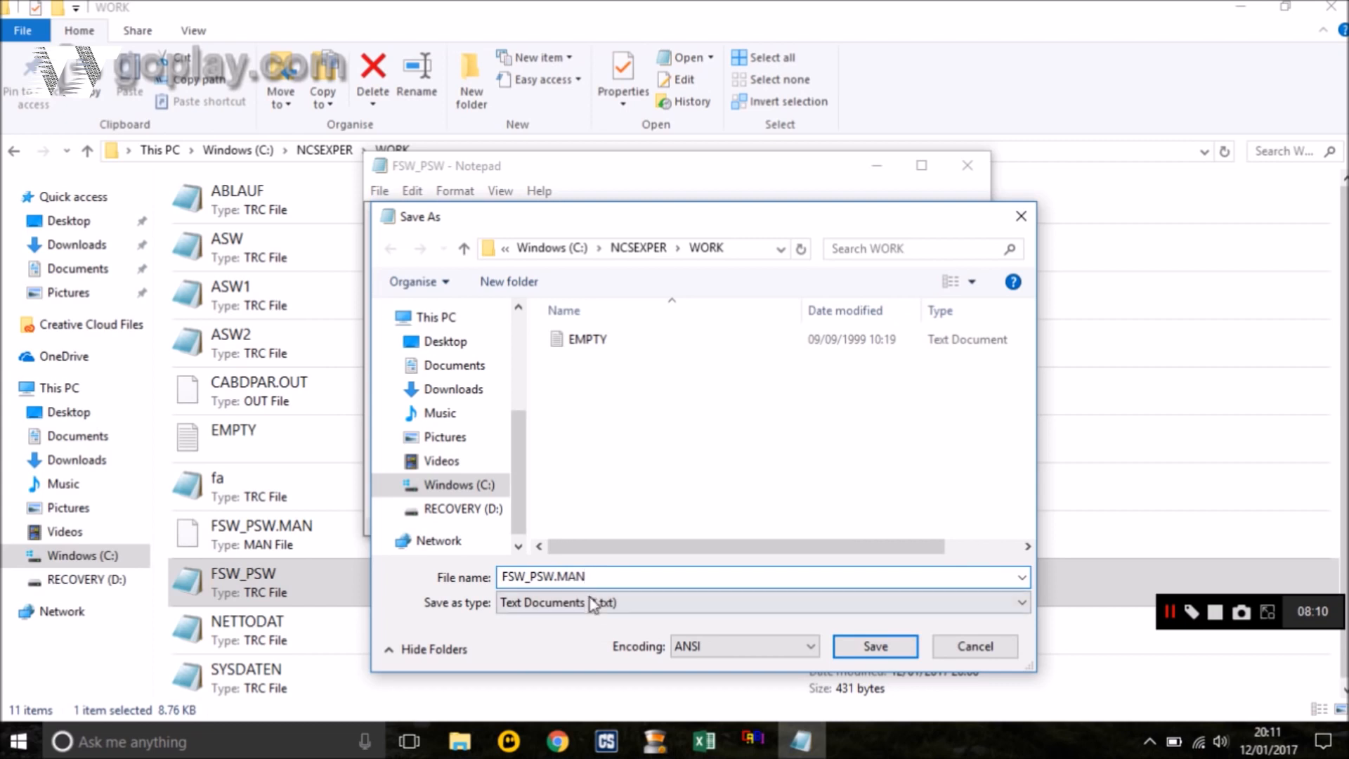
pyautogui.click(594, 604)
pyautogui.click(586, 638)
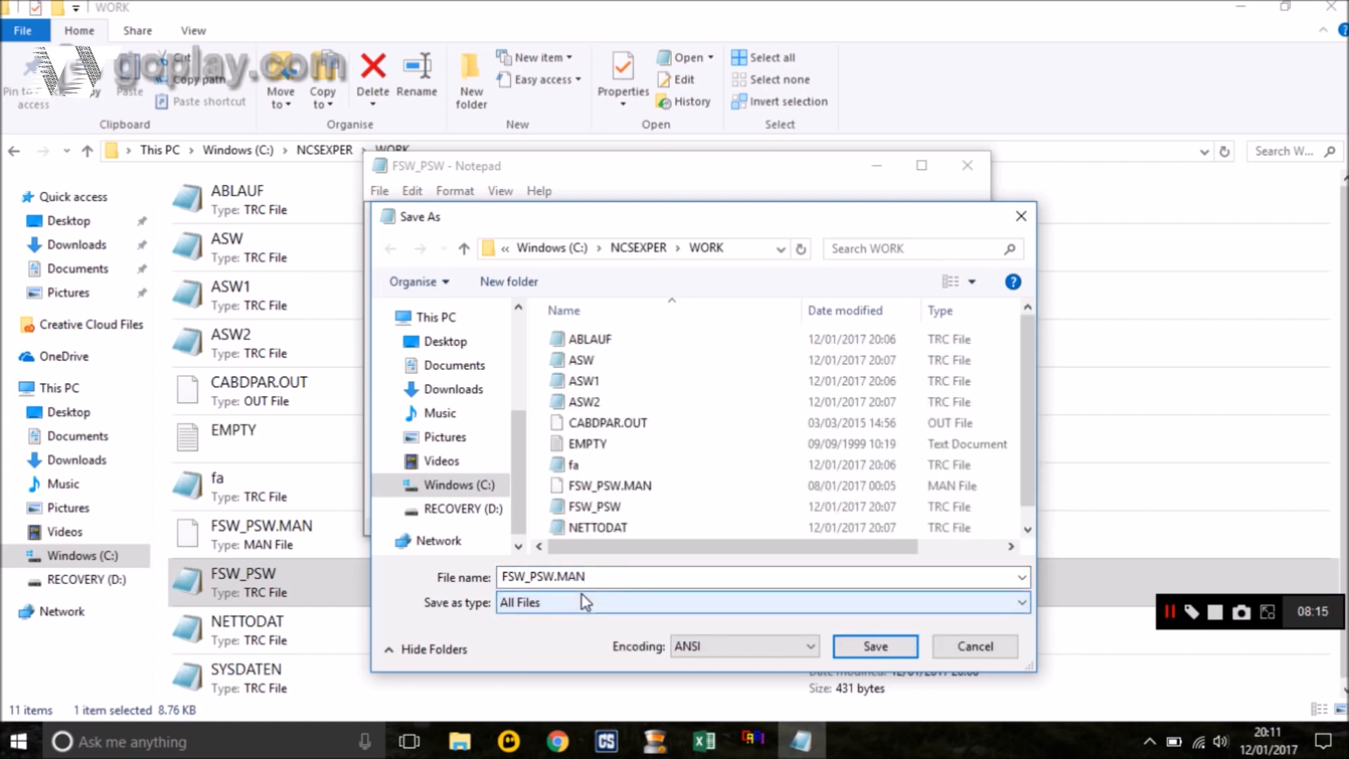
pyautogui.click(875, 648)
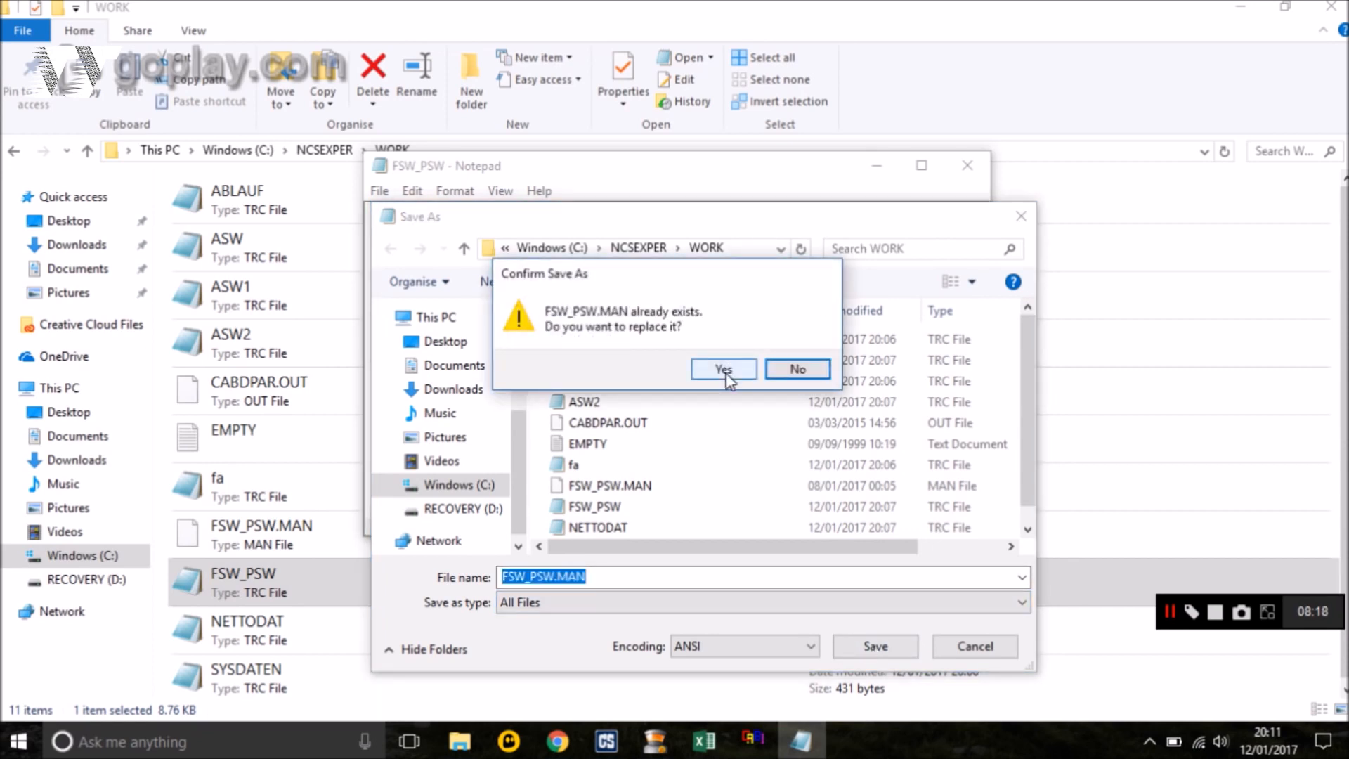
pyautogui.click(725, 370)
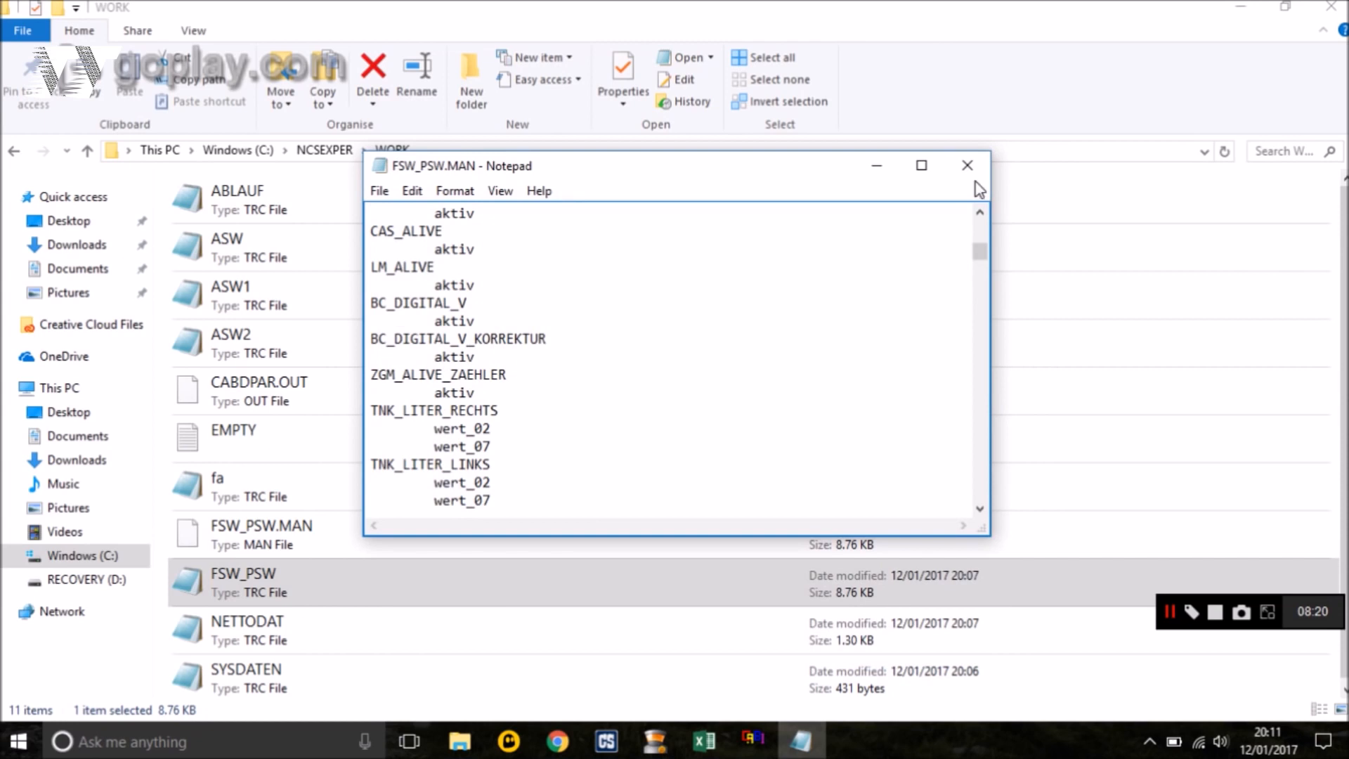
pyautogui.click(967, 166)
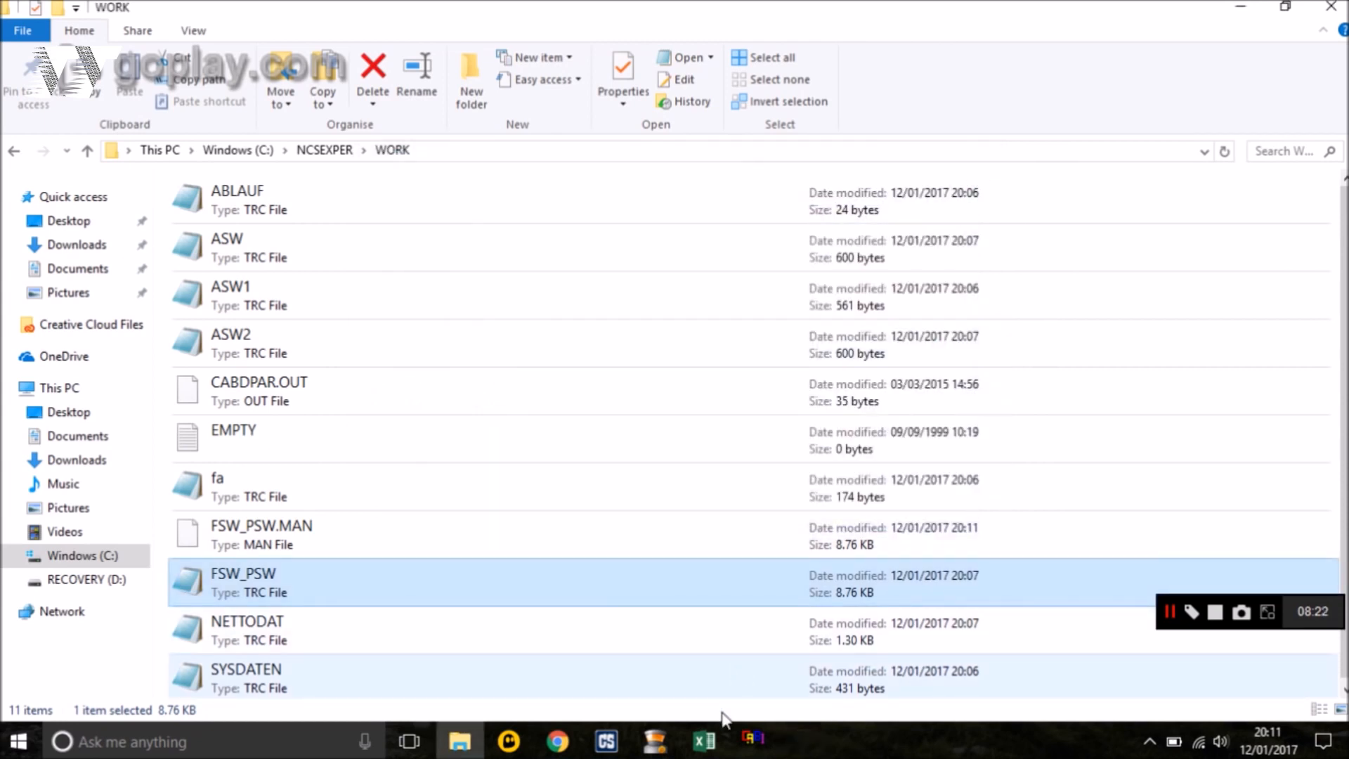
# - Switch to NCS-Expertentool and set the KOMBI job to SG_CODIEREN
pyautogui.click(753, 738)
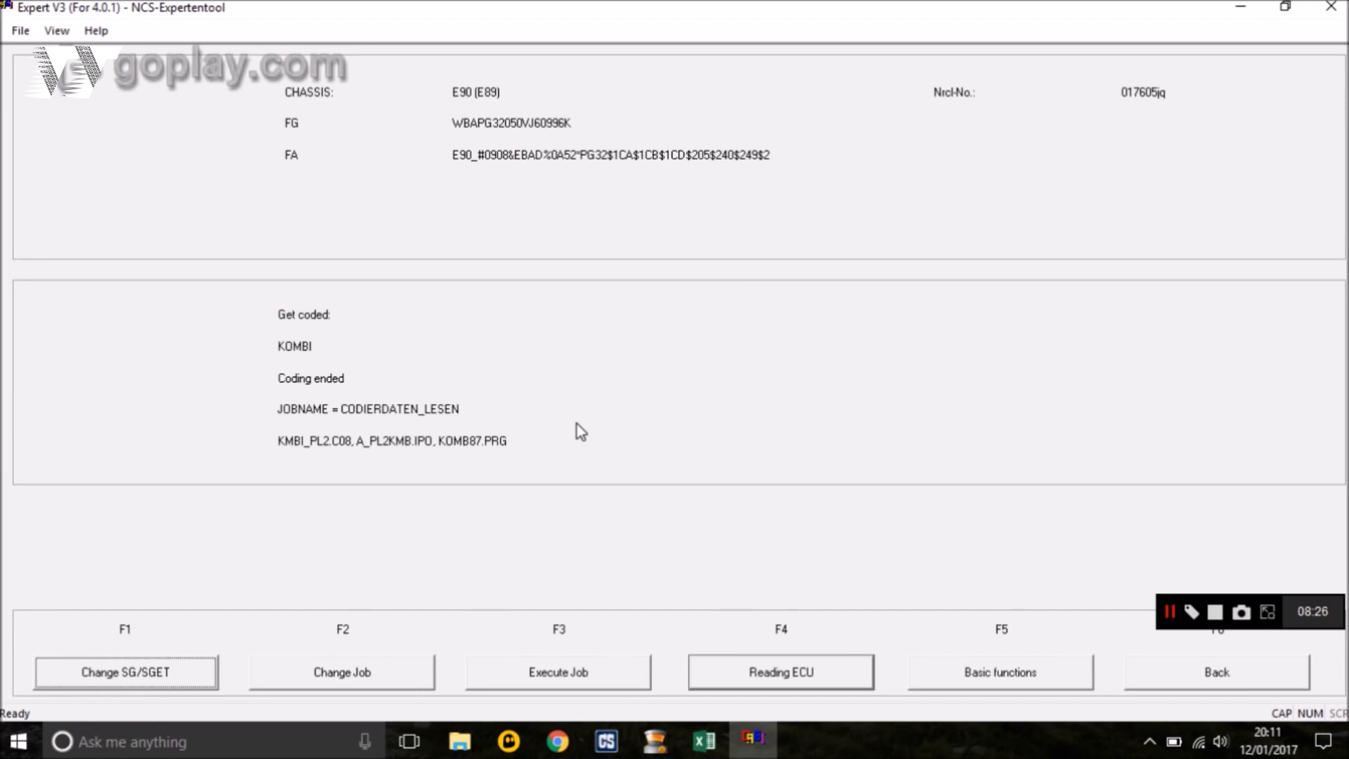
pyautogui.click(388, 678)
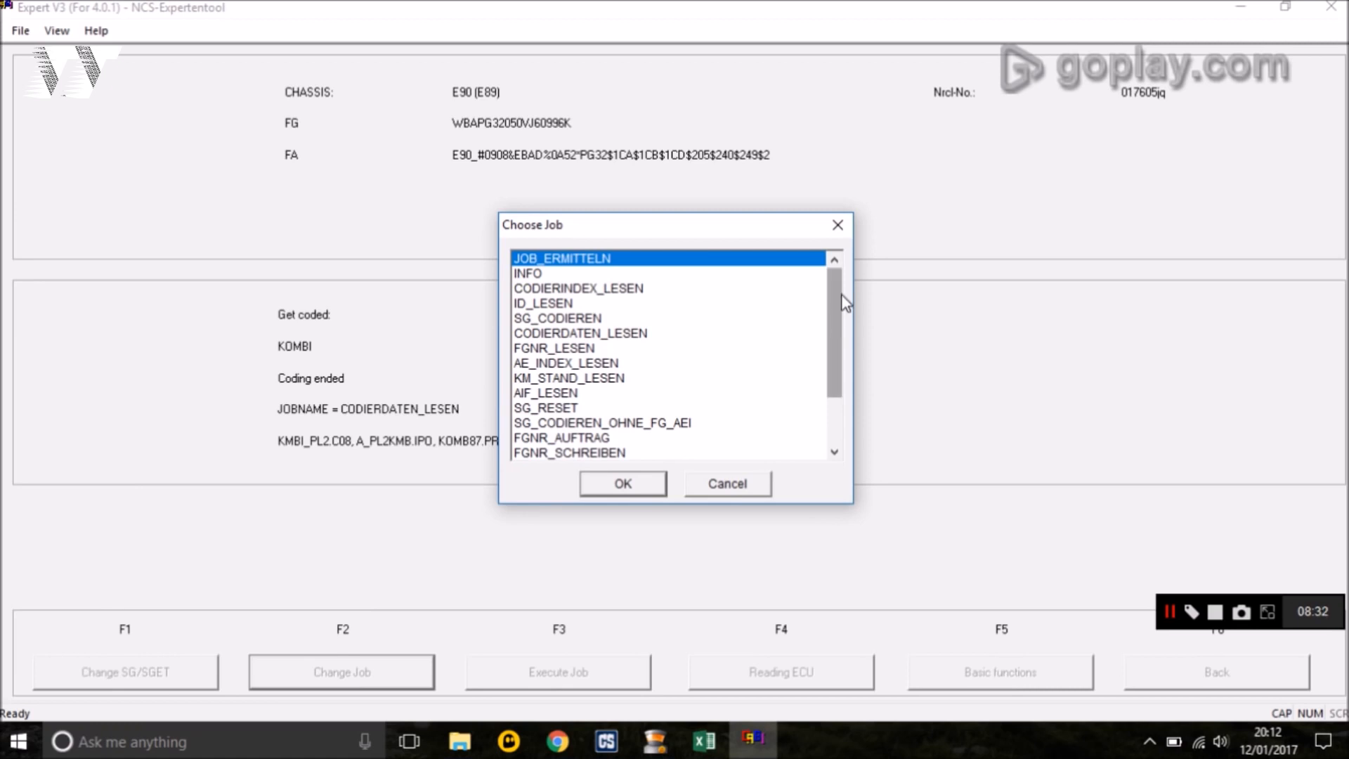
pyautogui.doubleClick(609, 317)
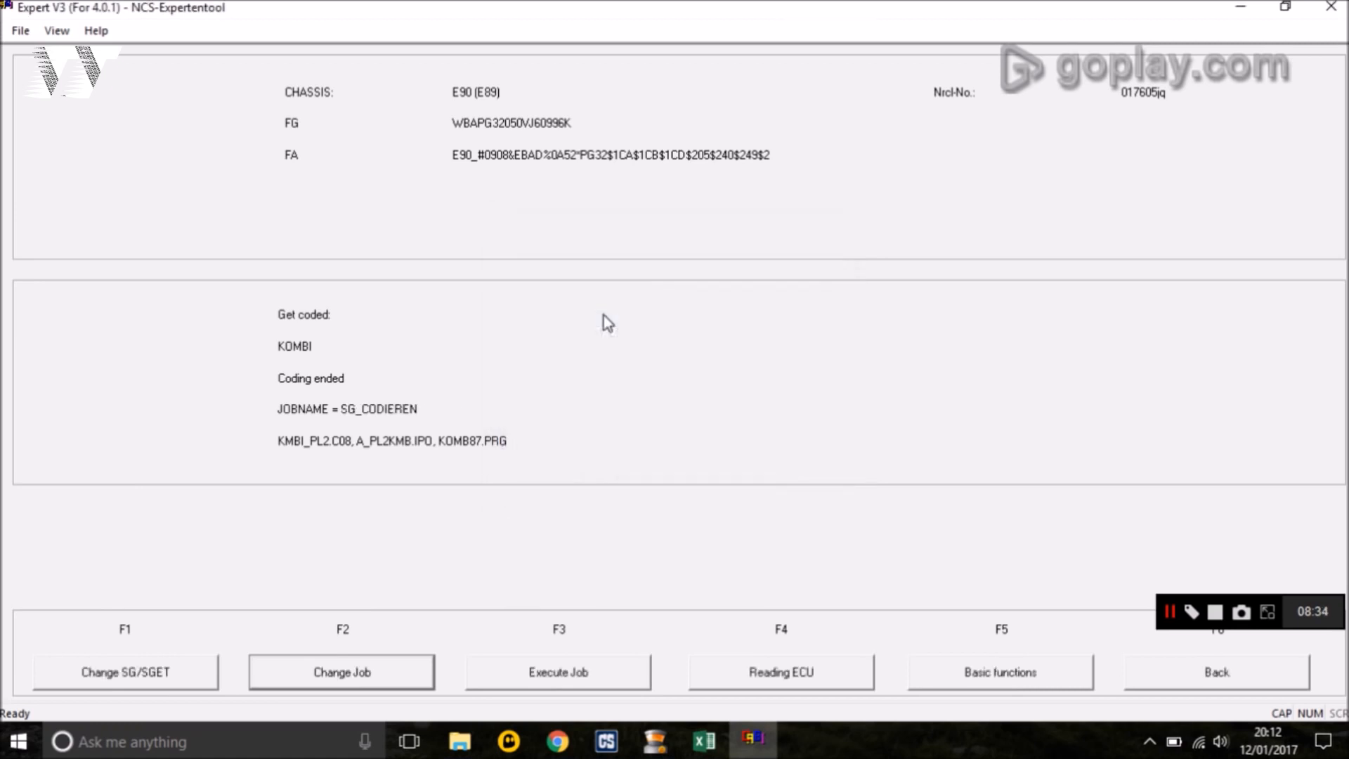